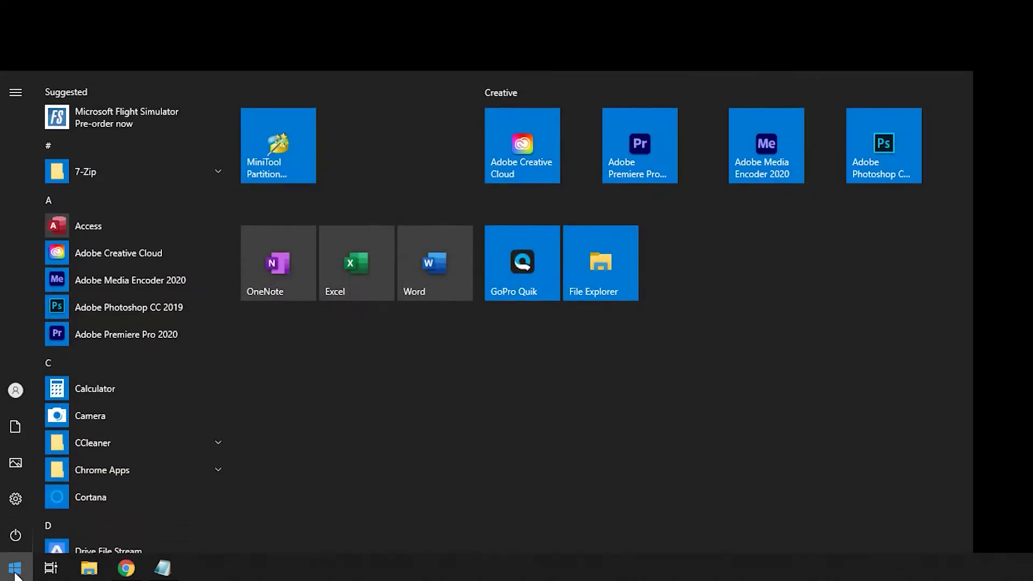
text(view network)
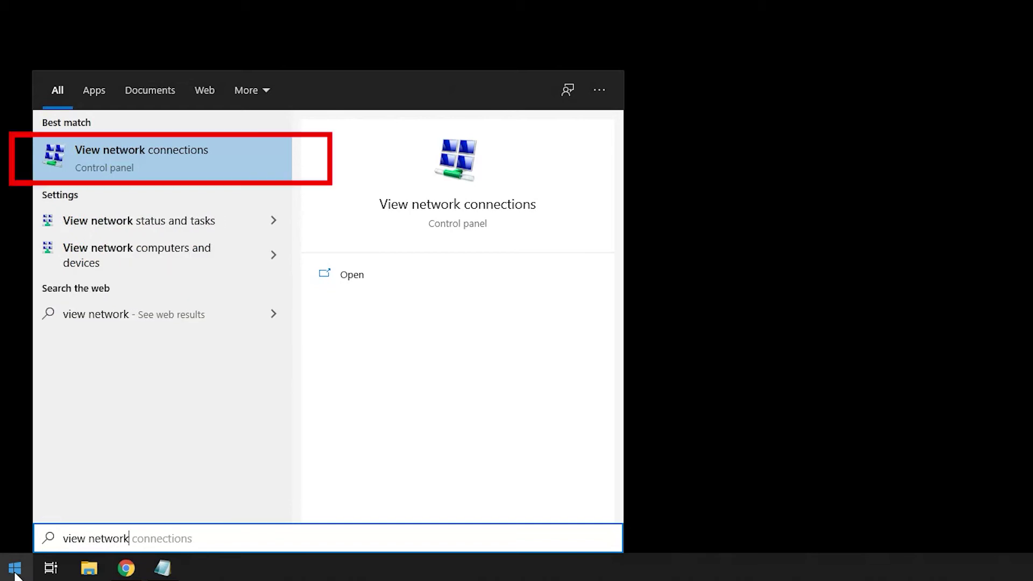
- Open Control Panel's Network Connections list and select the Wi-Fi adapter
click(161, 158)
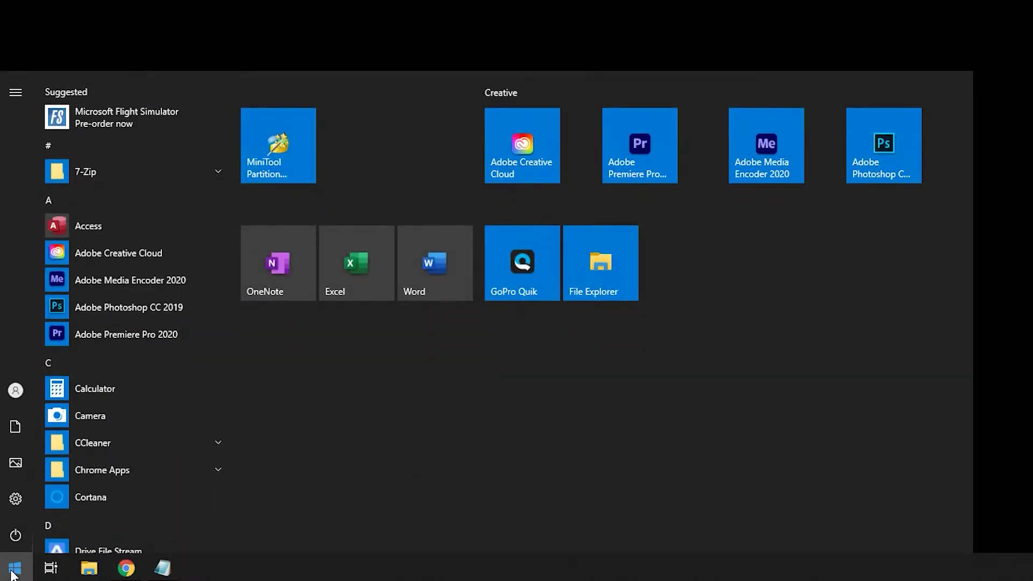
text(control panel)
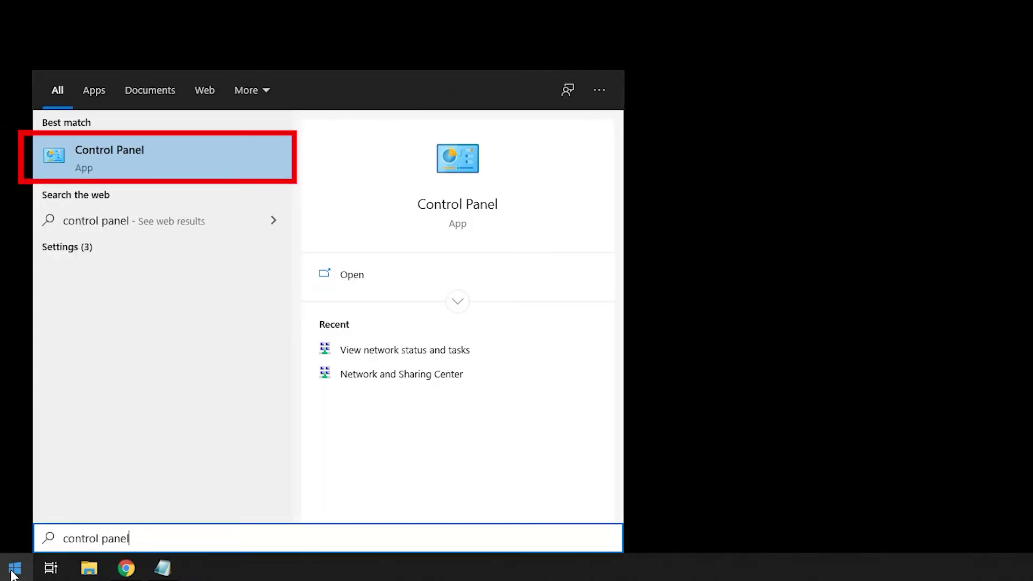
click(195, 160)
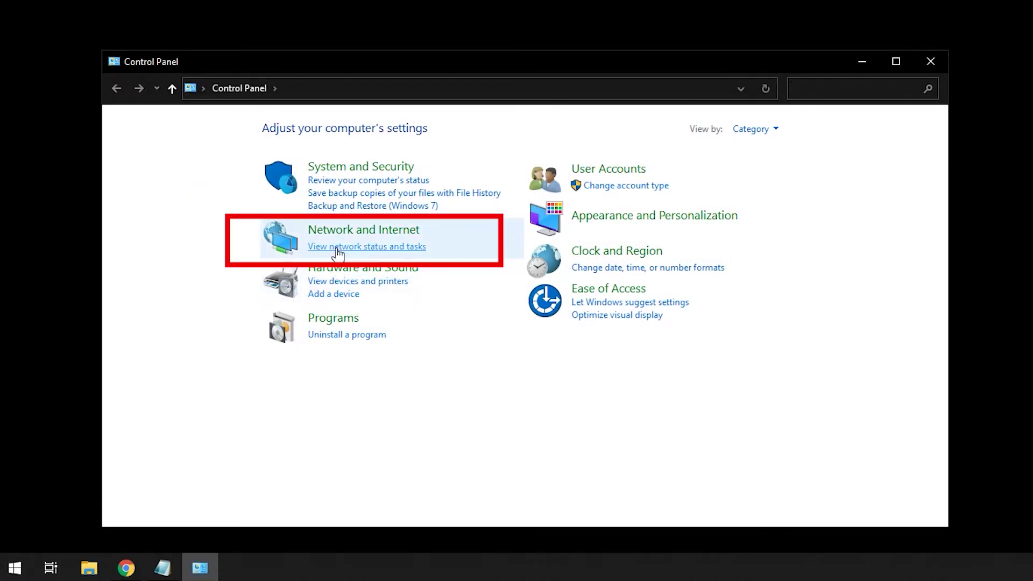
click(338, 254)
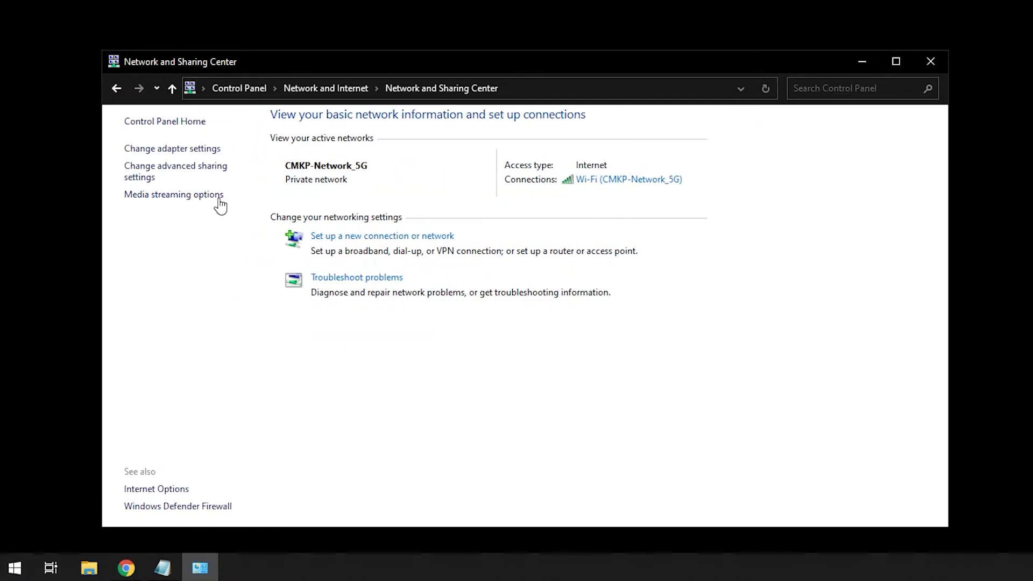
click(177, 150)
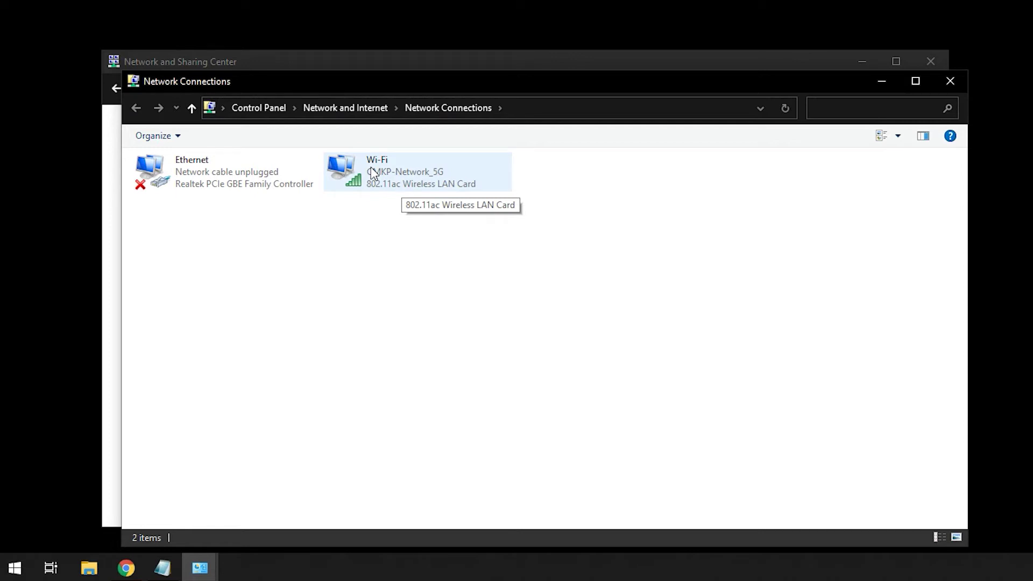
click(372, 170)
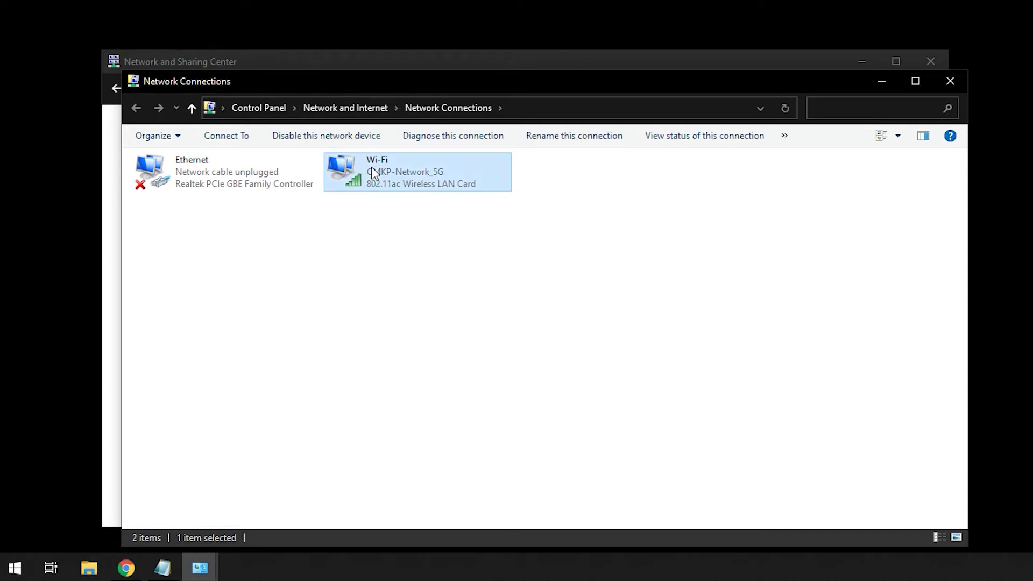
- Open the Wi-Fi adapter's Properties and its Internet Protocol Version 4 (TCP/IPv4) settings
right_click(371, 167)
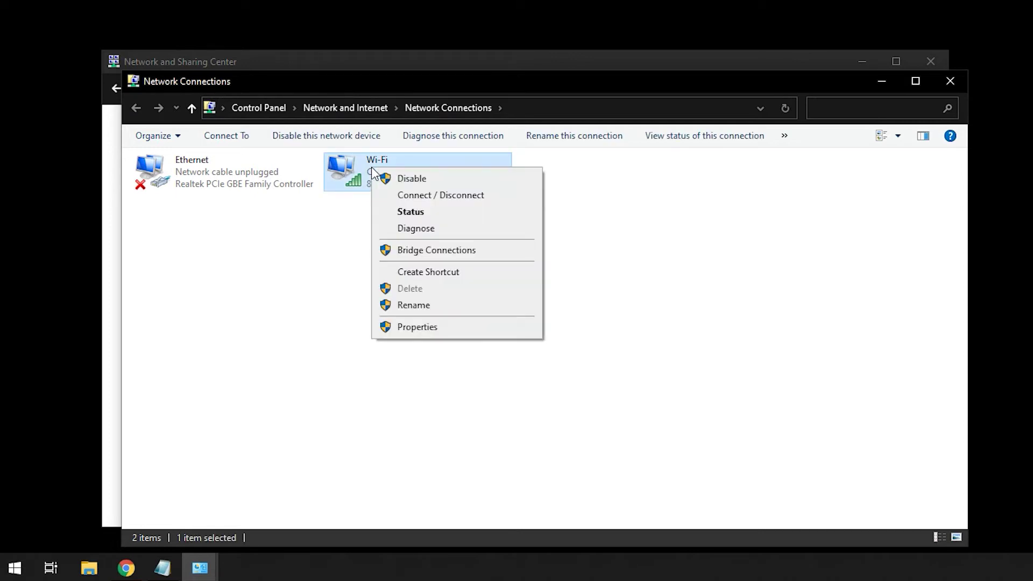
click(455, 327)
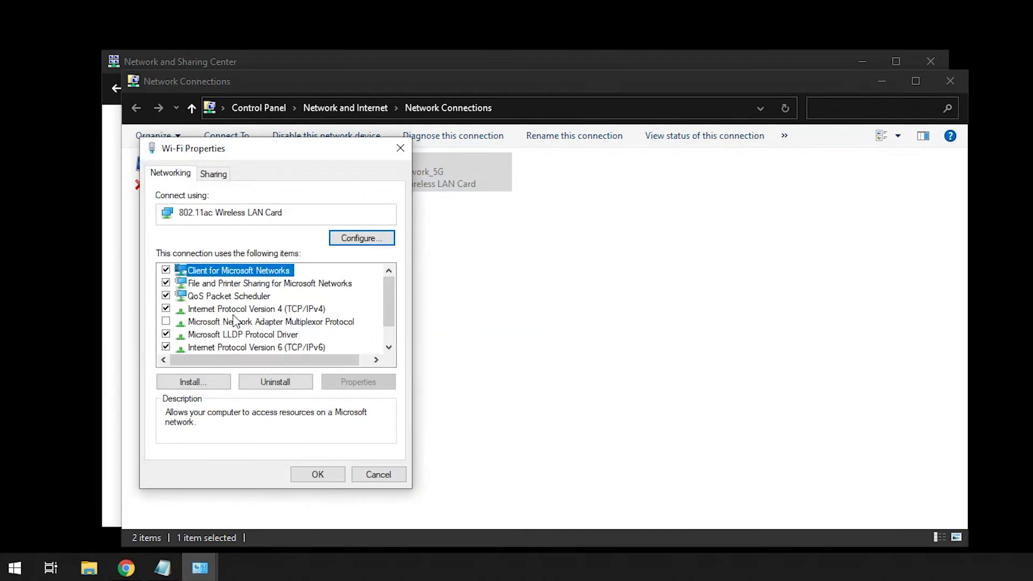
click(212, 311)
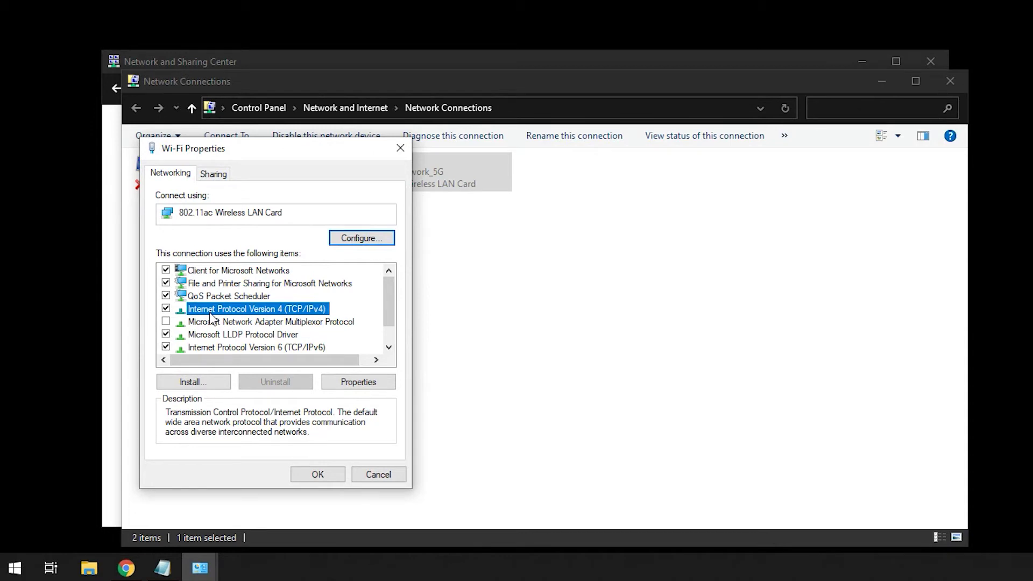
click(337, 389)
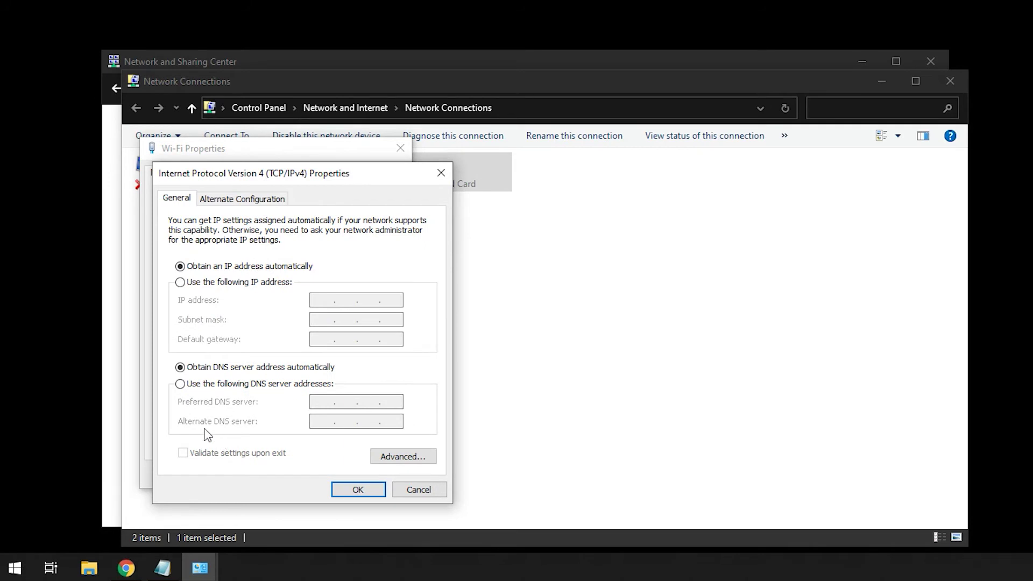
- Set the IPv4 DNS manually to Cloudflare's 1.1.1.1 preferred and 1.0.0.1 alternate, and confirm
click(180, 385)
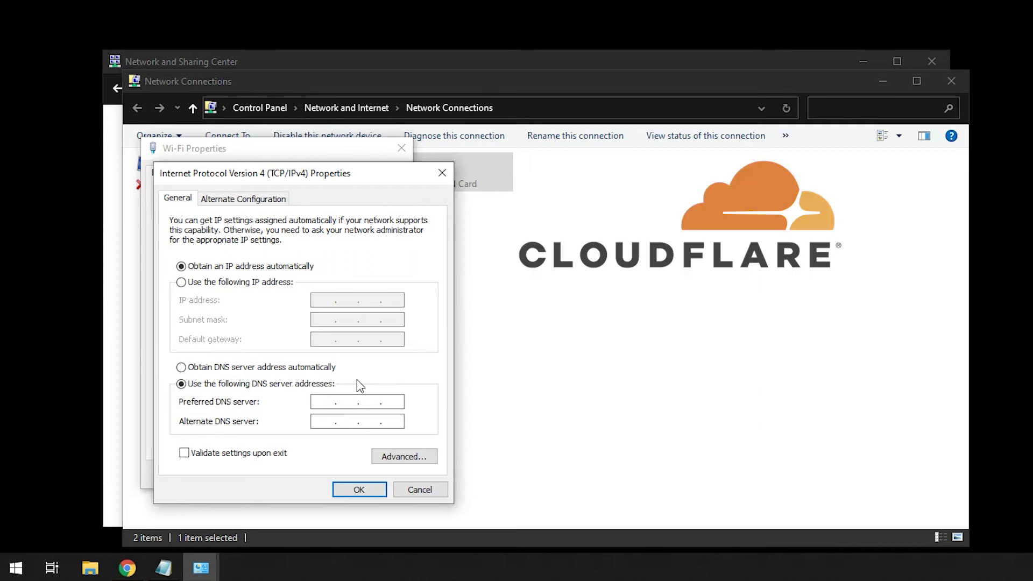
text(1)
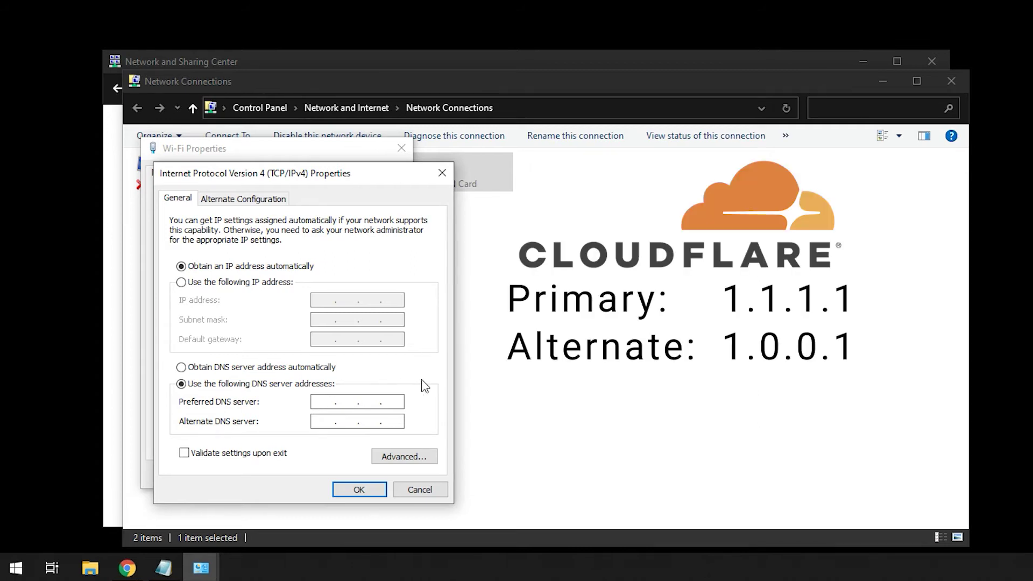
text(.1.1.1)
click(337, 421)
text(1)
text(.0.0)
text(.1)
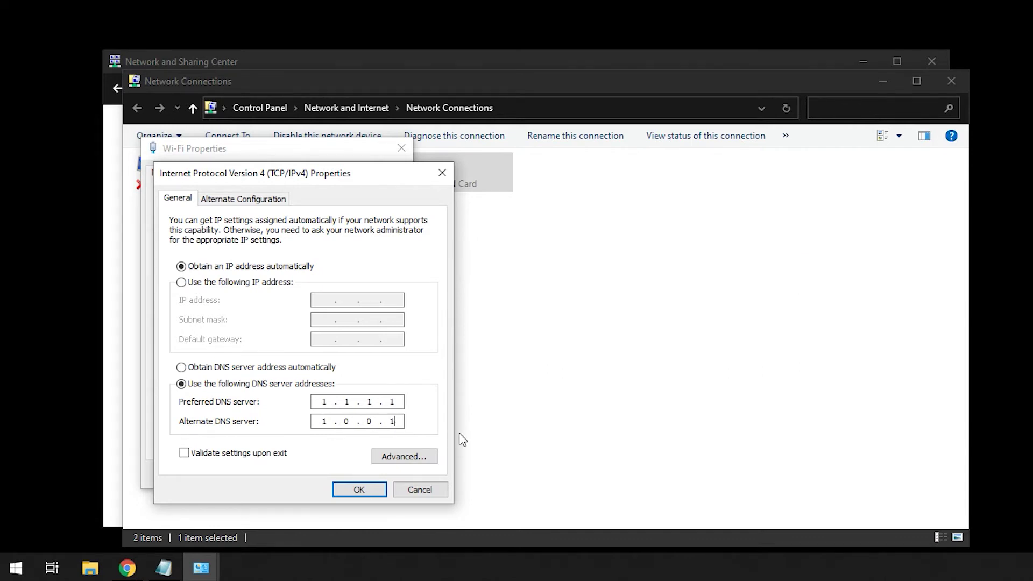
click(346, 491)
click(392, 347)
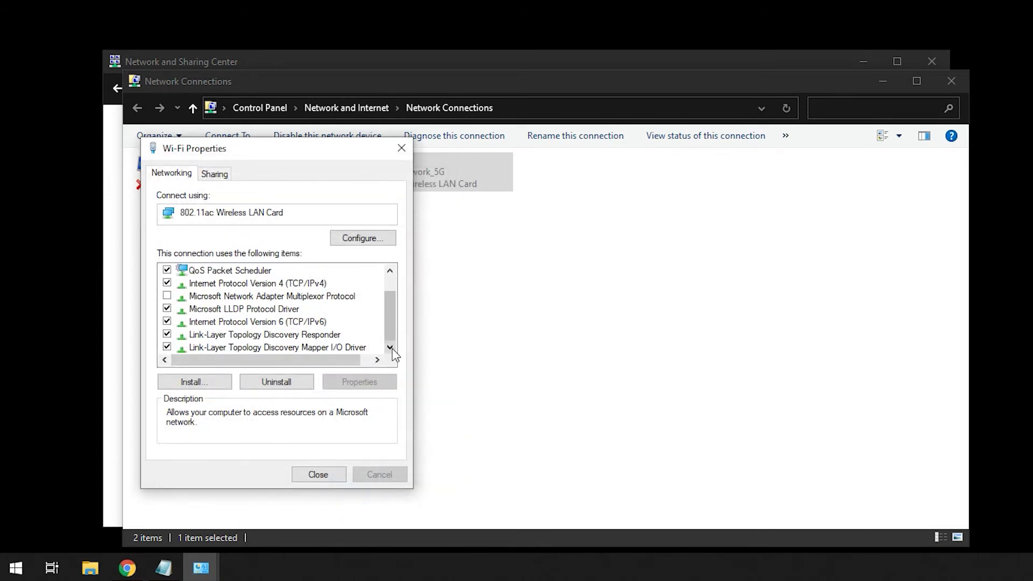
- Enter Cloudflare IPv6 DNS 2606:4700:4700::1111 and 2606:4700:4700::1001 in TCP/IPv6 properties and save
click(216, 322)
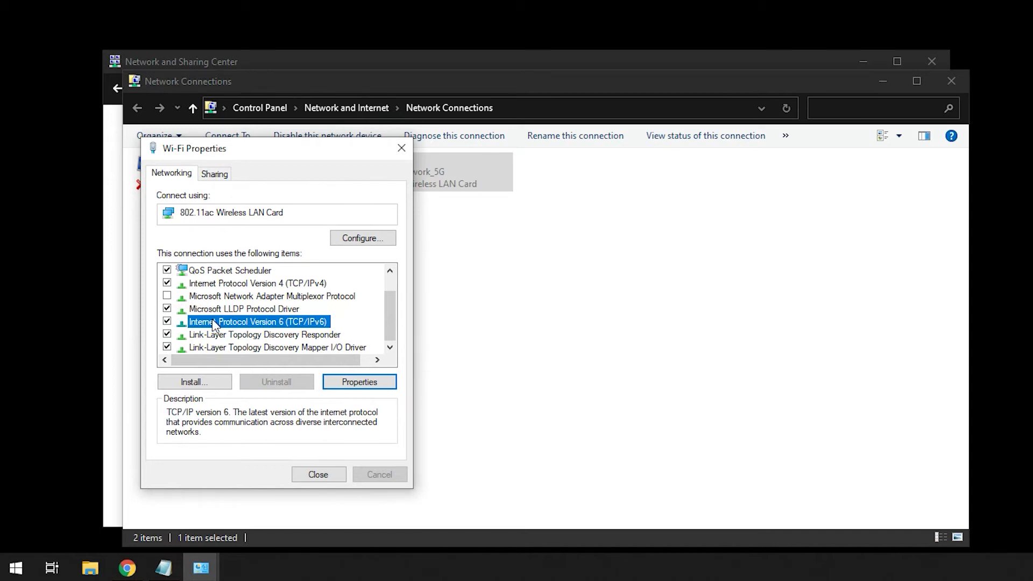
click(336, 385)
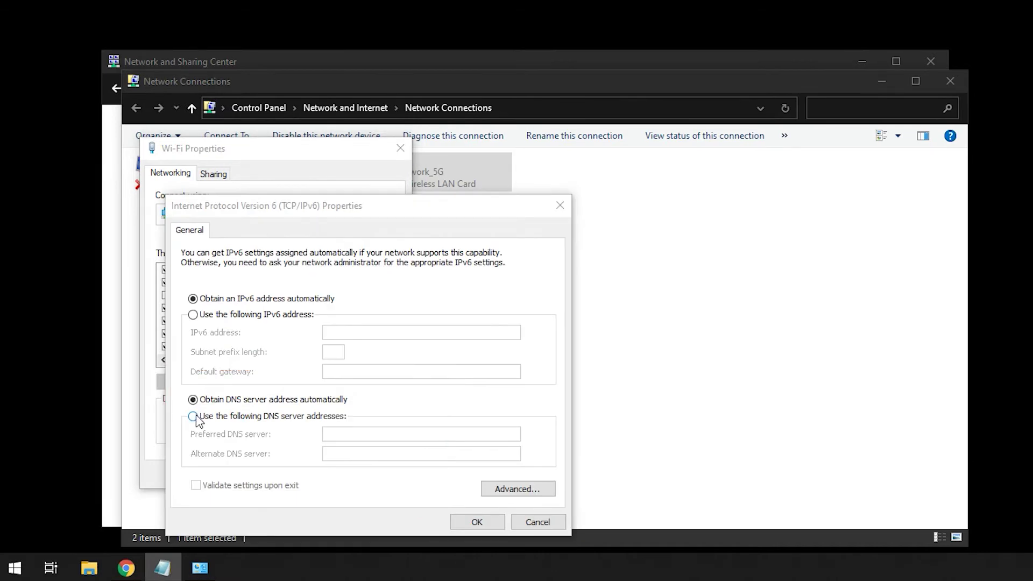
click(195, 417)
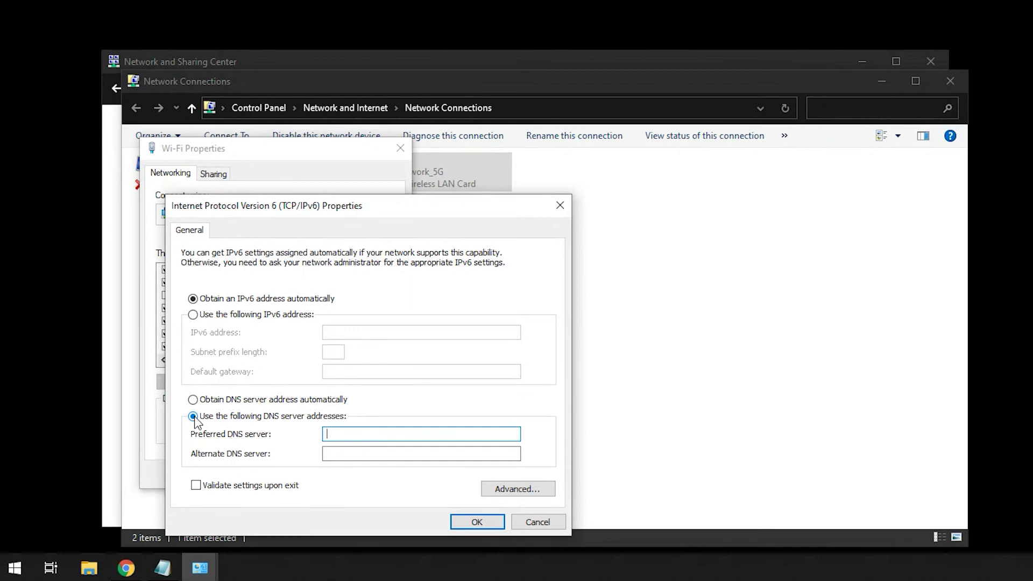
click(340, 433)
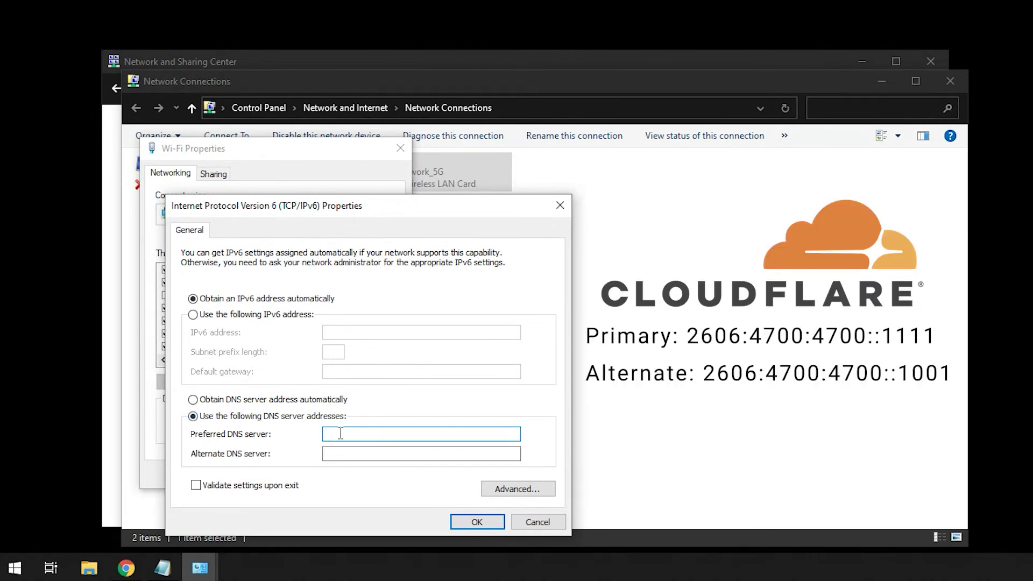
text(2606:4700:4700::1111)
click(340, 452)
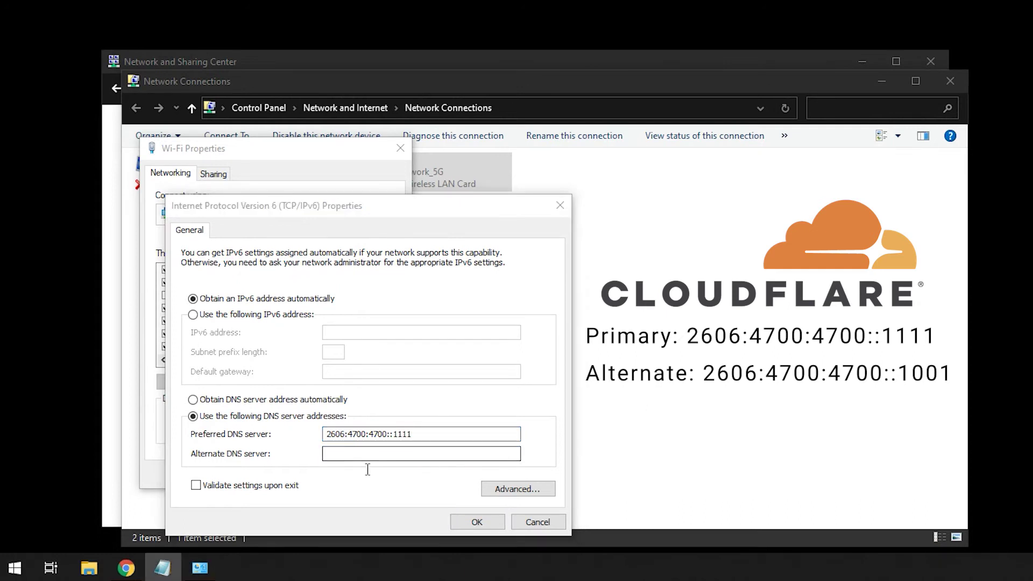
click(343, 456)
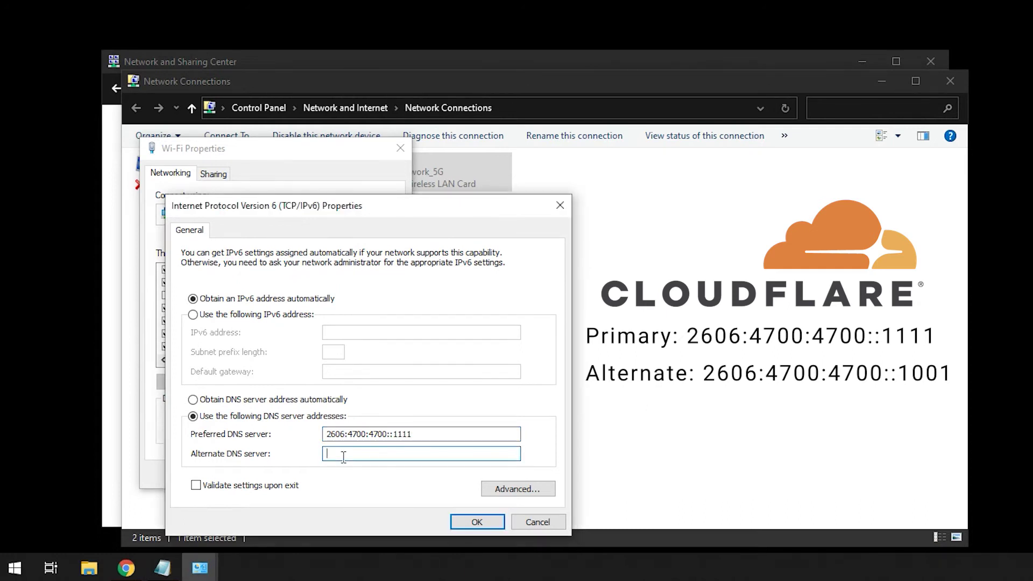
text(2606:4700:4700::1001)
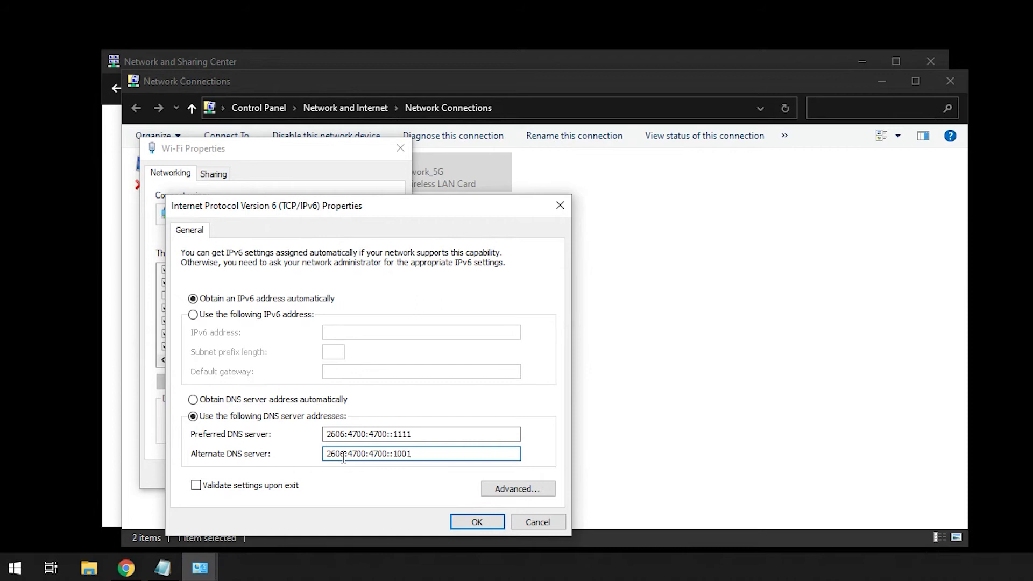
drag(393, 208, 377, 144)
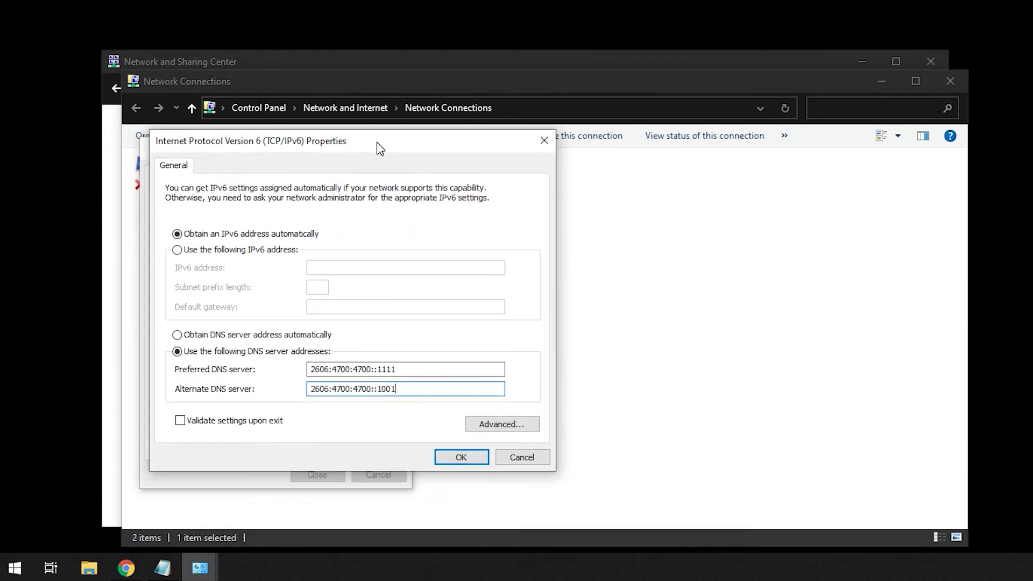
click(449, 459)
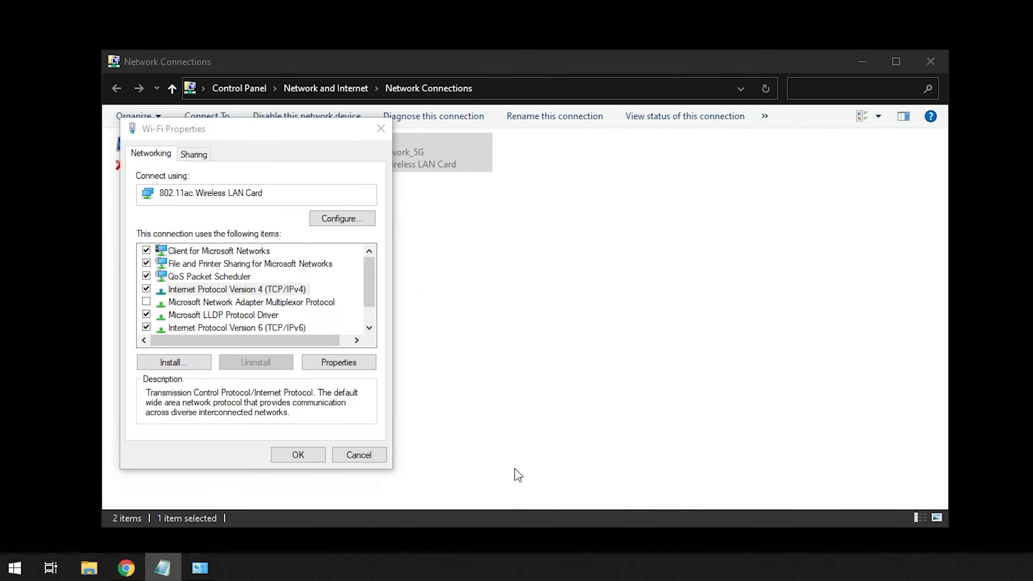
click(189, 291)
- Overwrite the IPv4 DNS fields with Google's 8.8.8.8 and 8.8.4.4 and save
click(328, 370)
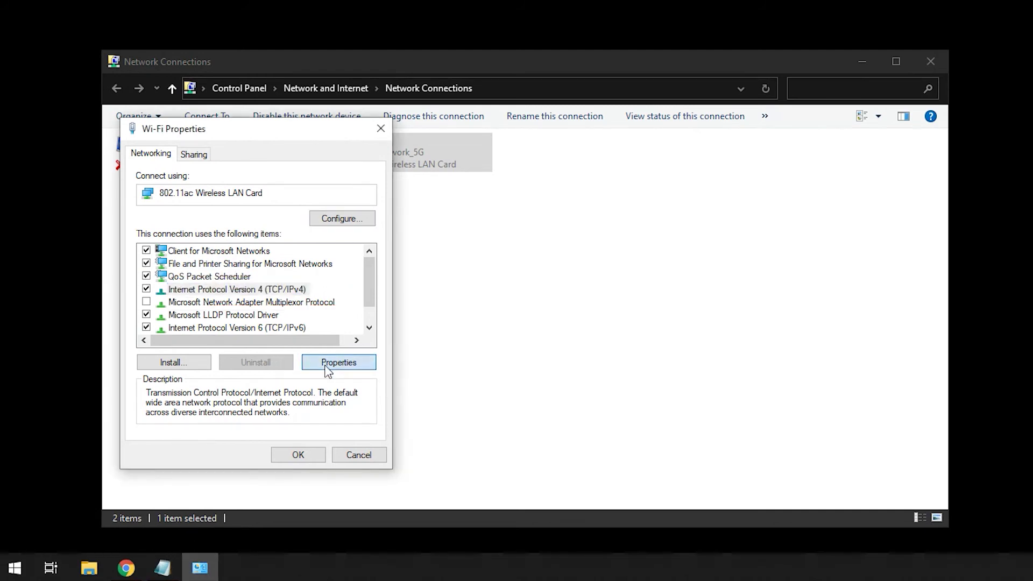
double_click(315, 415)
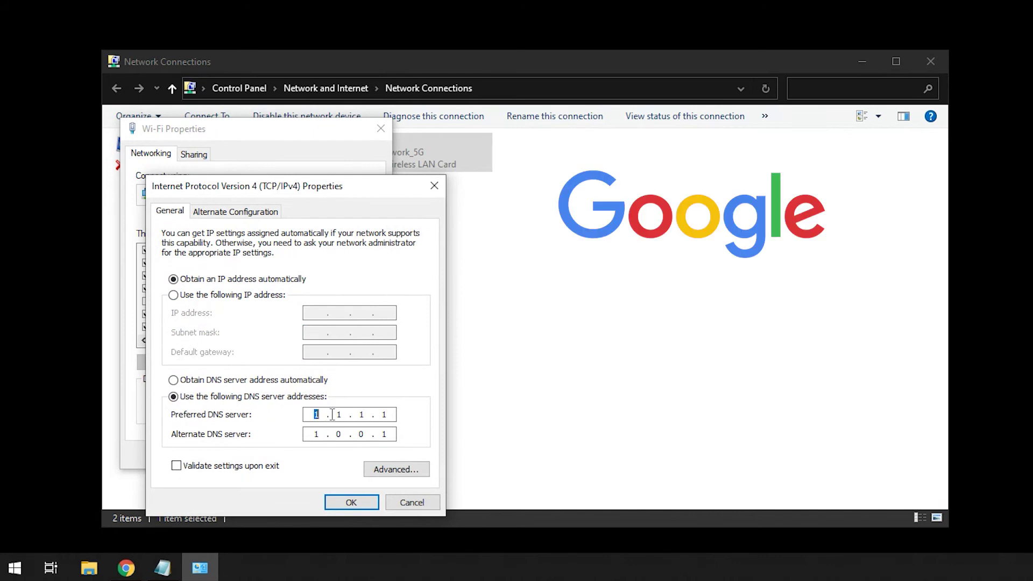
text(8.)
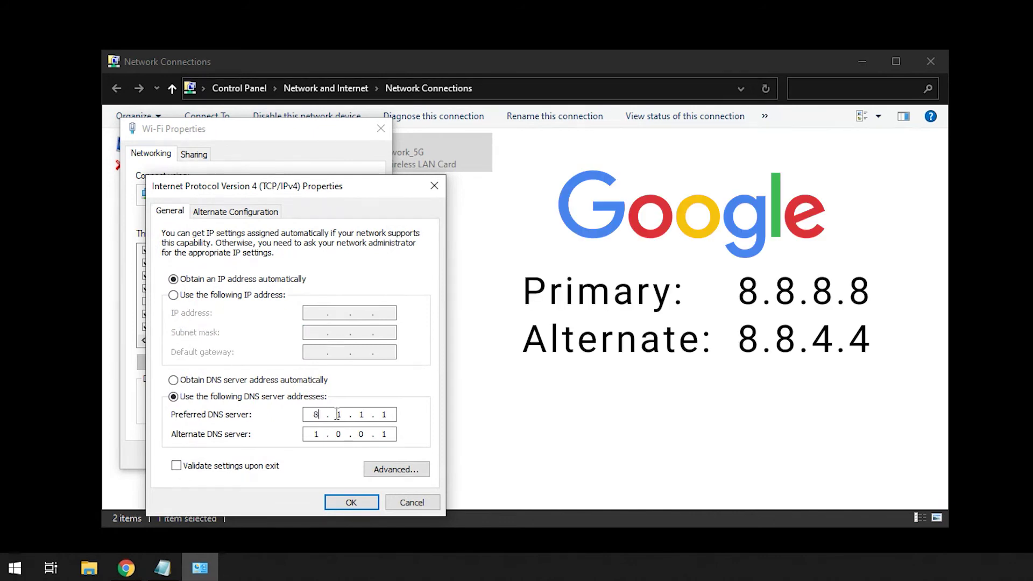
text(8.8.)
text(8)
double_click(315, 434)
text(8.8)
double_click(358, 435)
text(4.4)
click(351, 503)
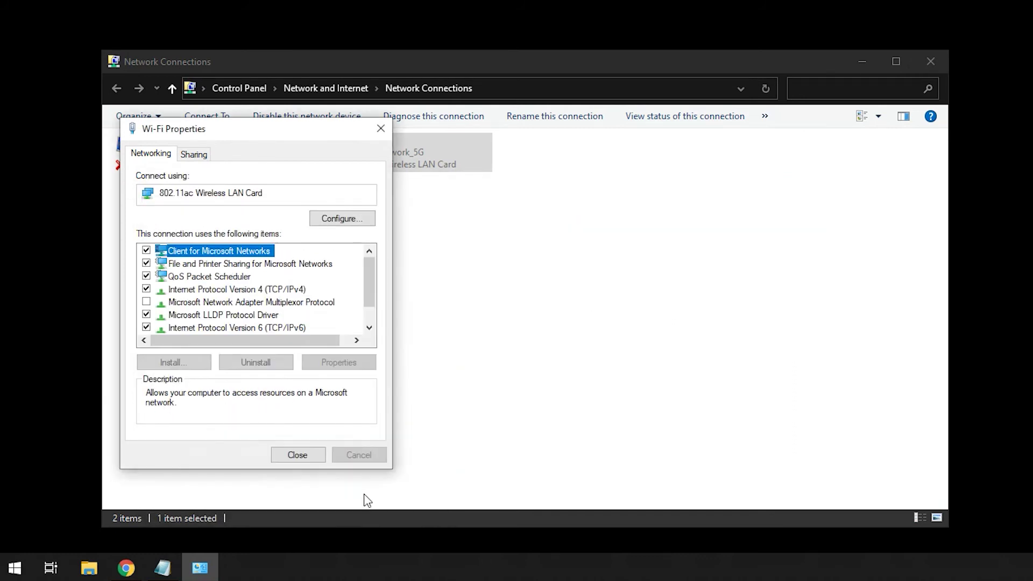
click(369, 329)
click(369, 328)
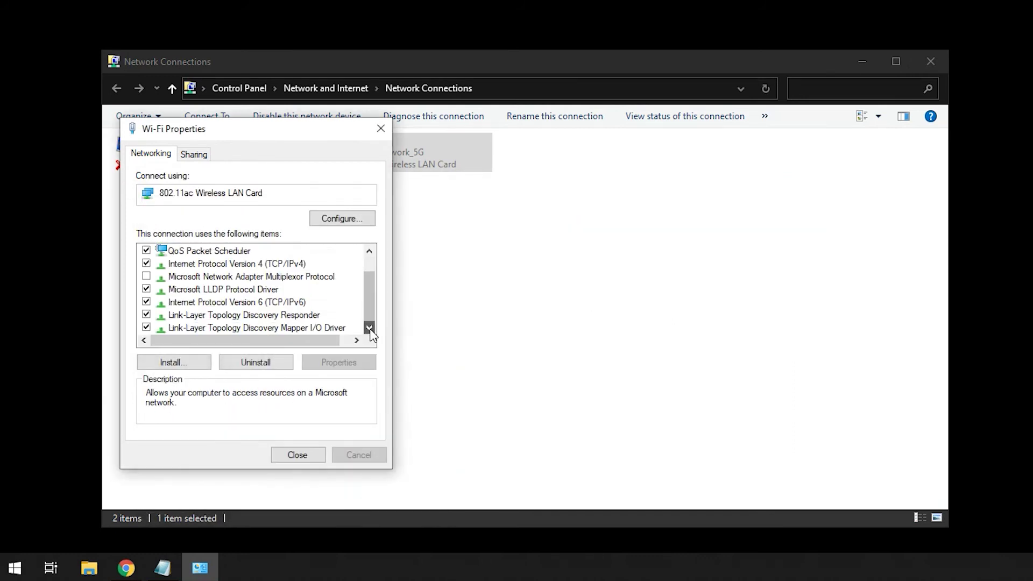
- Save Google IPv6 DNS 2001:4860:4860::8888 and ::8844, then close Wi-Fi Properties
click(224, 305)
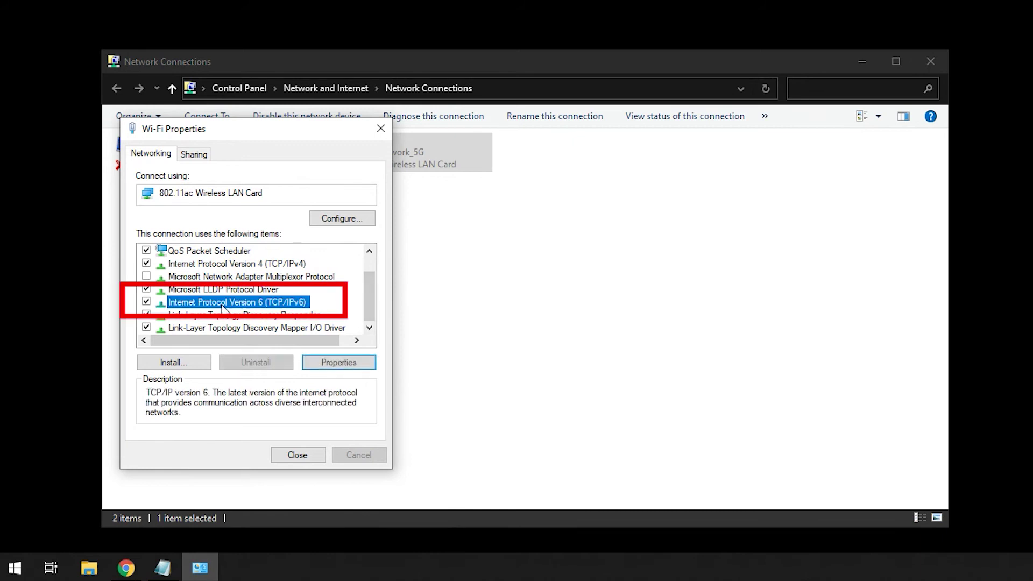
click(372, 363)
key(alt+Tab)
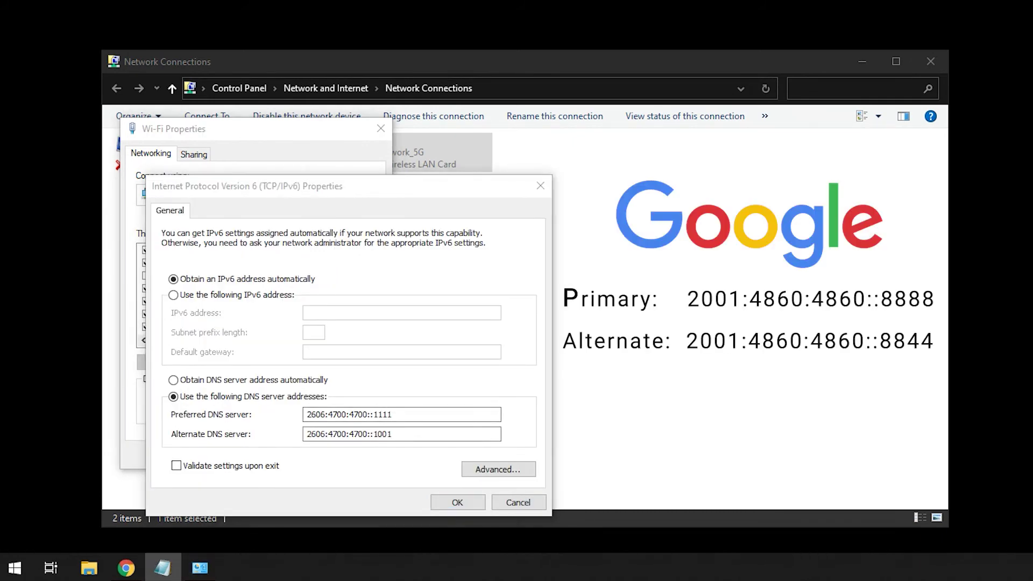
click(403, 415)
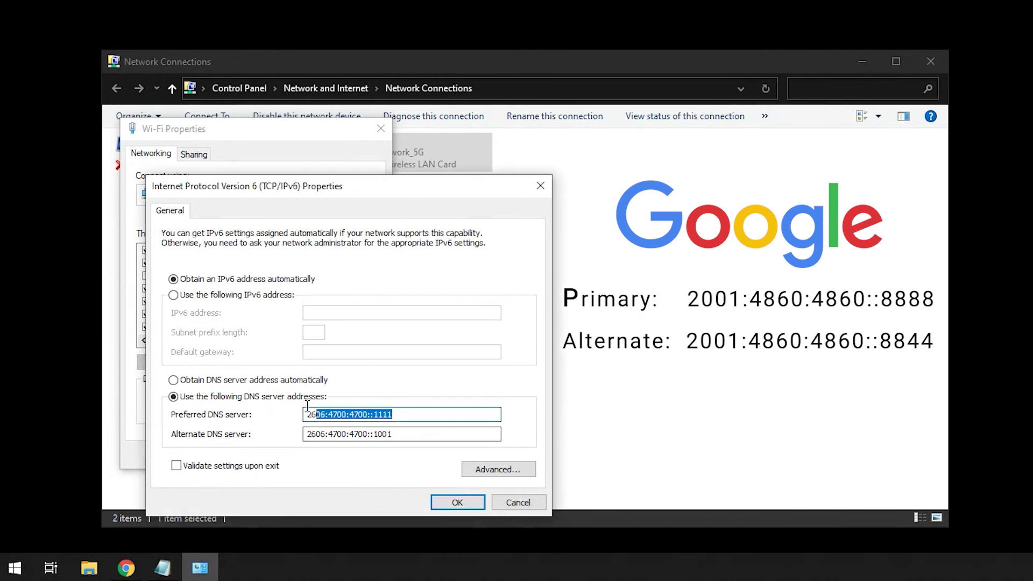
text(2001:4860:4860::8888)
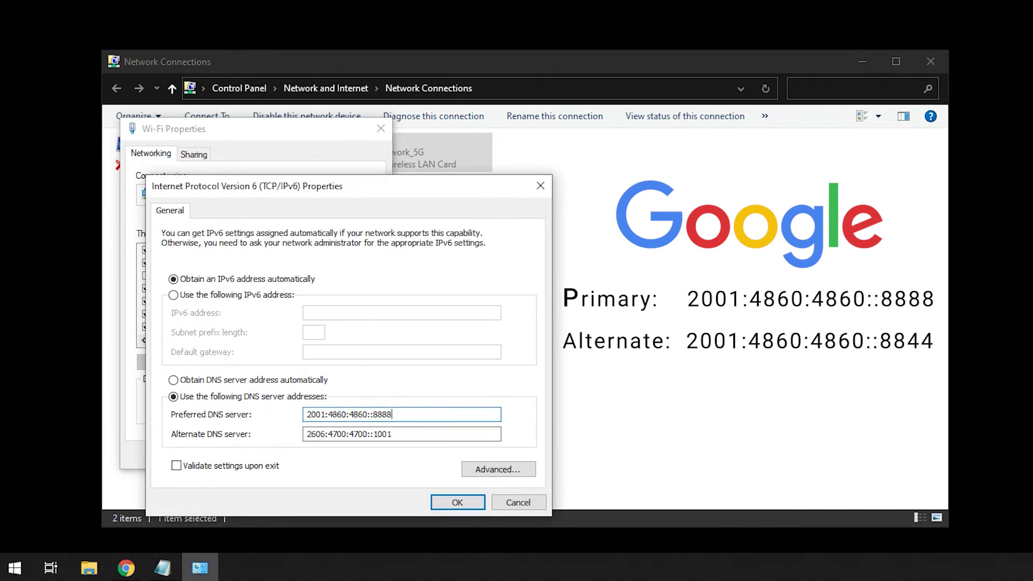
key(alt+Tab)
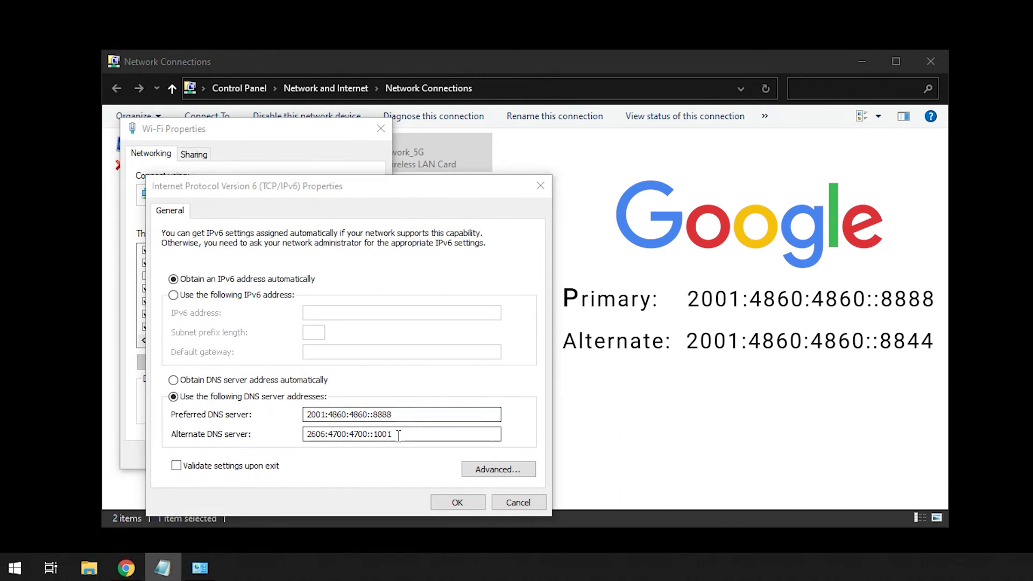
key(alt+Tab)
text(2001:4860:4860::8844)
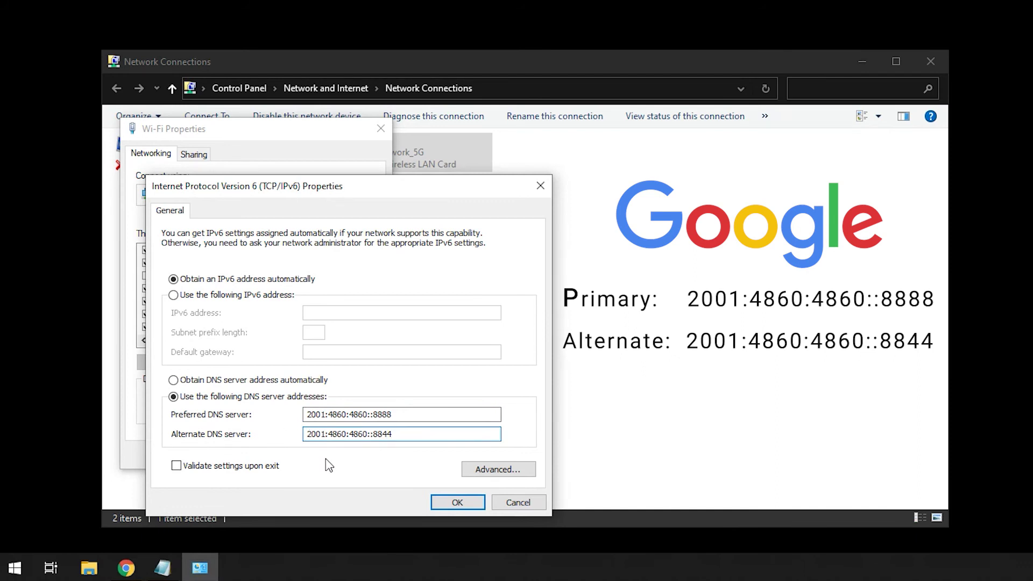
key(Return)
click(314, 478)
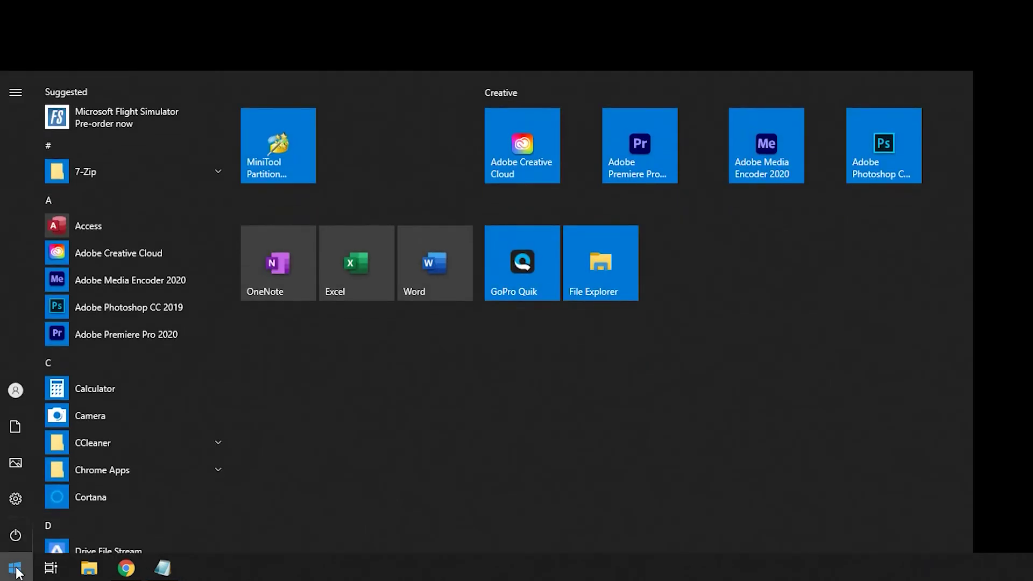
text(cmd)
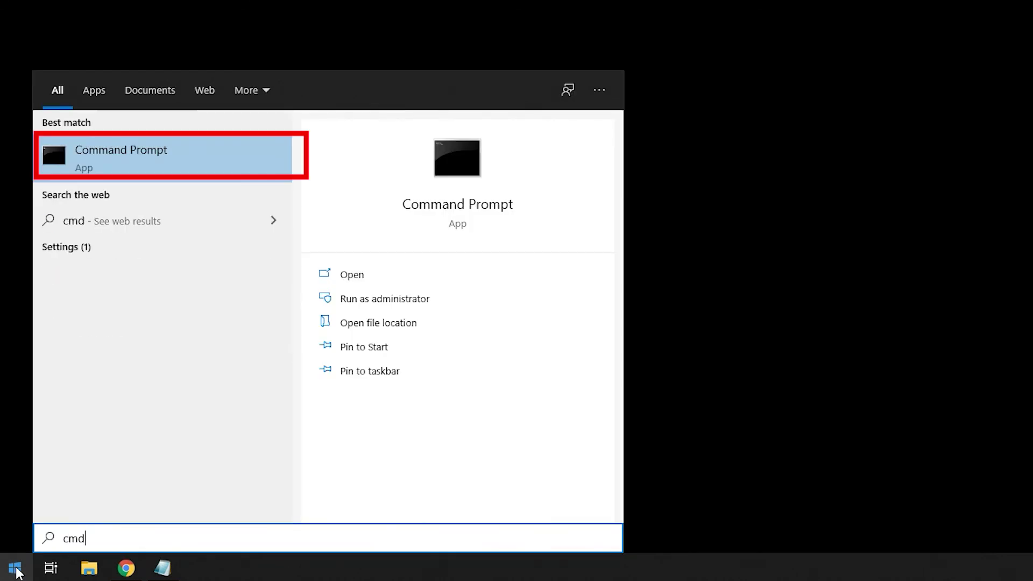
- Launch Command Prompt from the Start menu search for 'cmd'
key(Return)
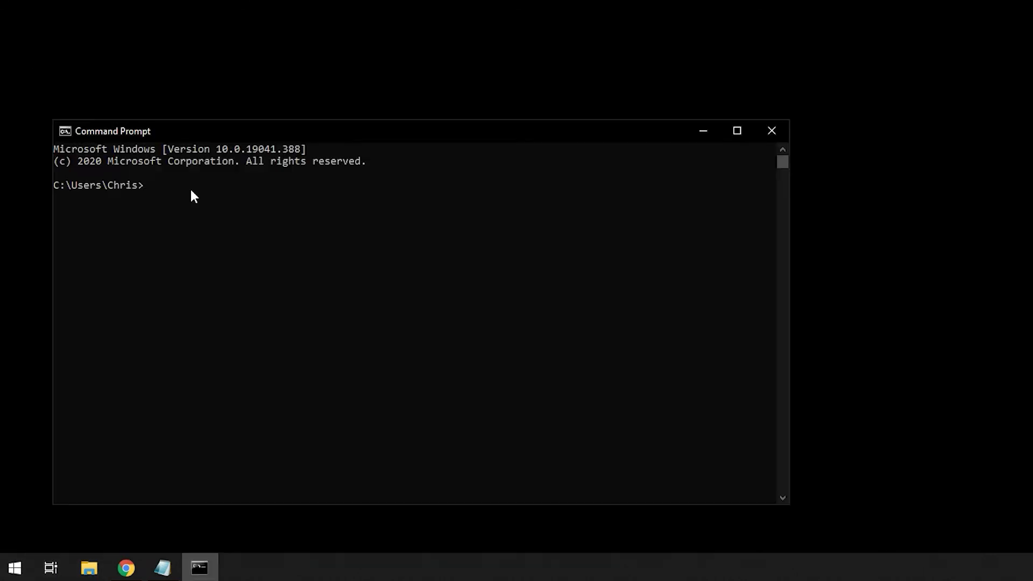
text(nslo)
- Run nslookup and check the default server is one.one.one.one at 2606:4700:4700::1111
key(Return)
drag(264, 198, 160, 198)
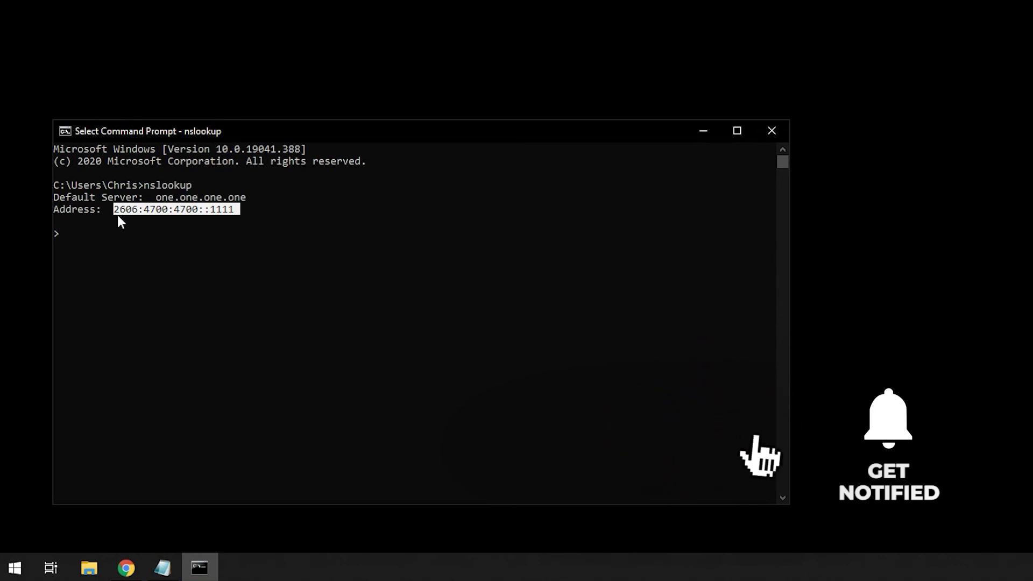
click(71, 235)
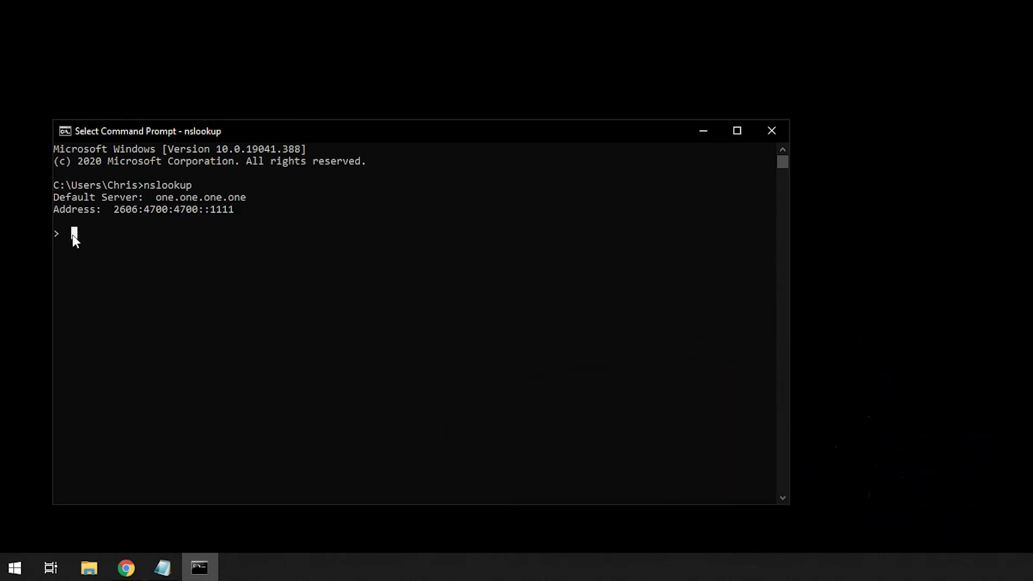